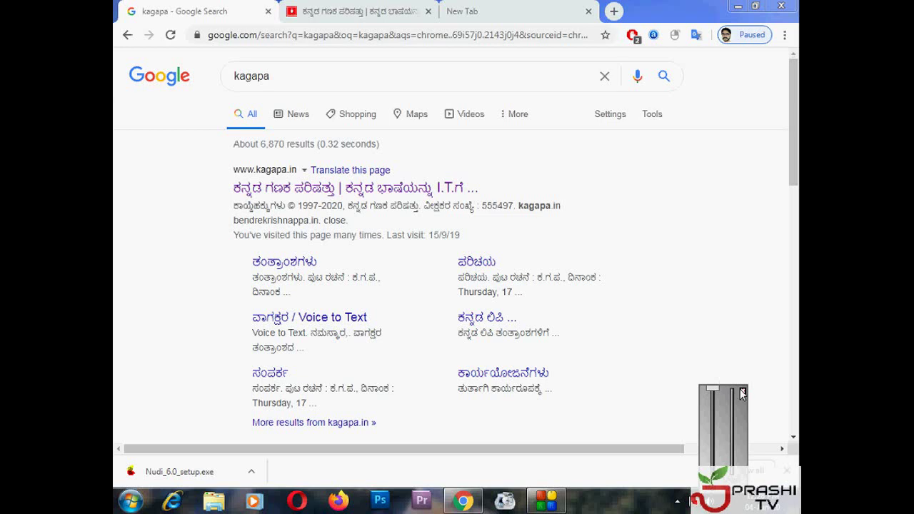
- Select the 'kagapa' search query and dismiss its suggestions, keeping the kagapa.in result in view
{"action": "left_click", "coordinate": [742, 391]}
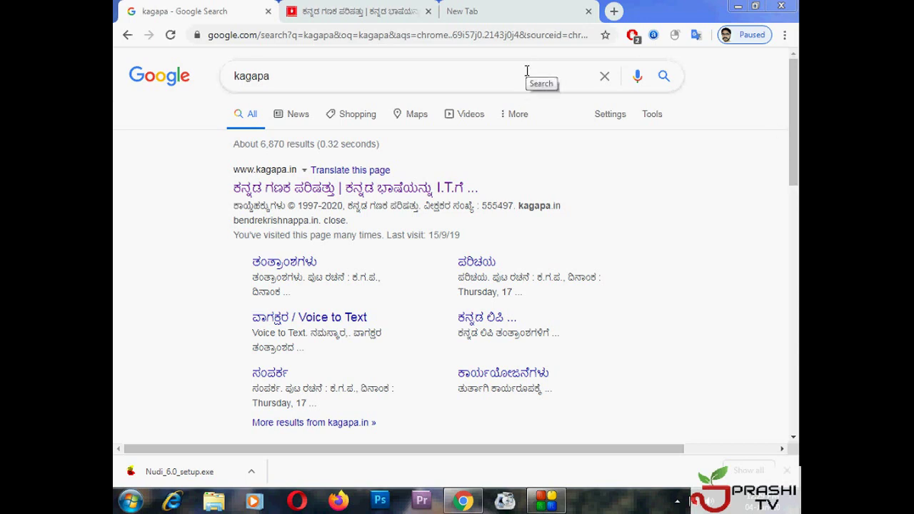
{"action": "double_click", "coordinate": [291, 76]}
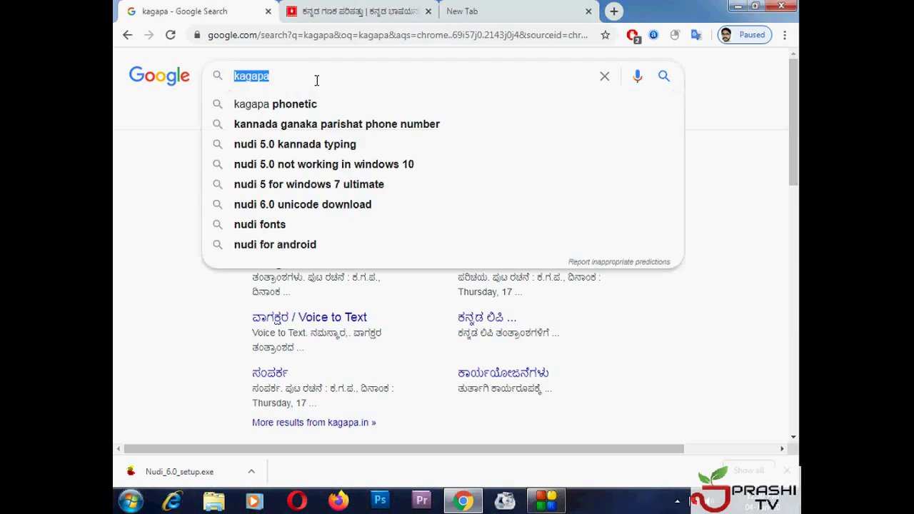
{"action": "left_click", "coordinate": [761, 139]}
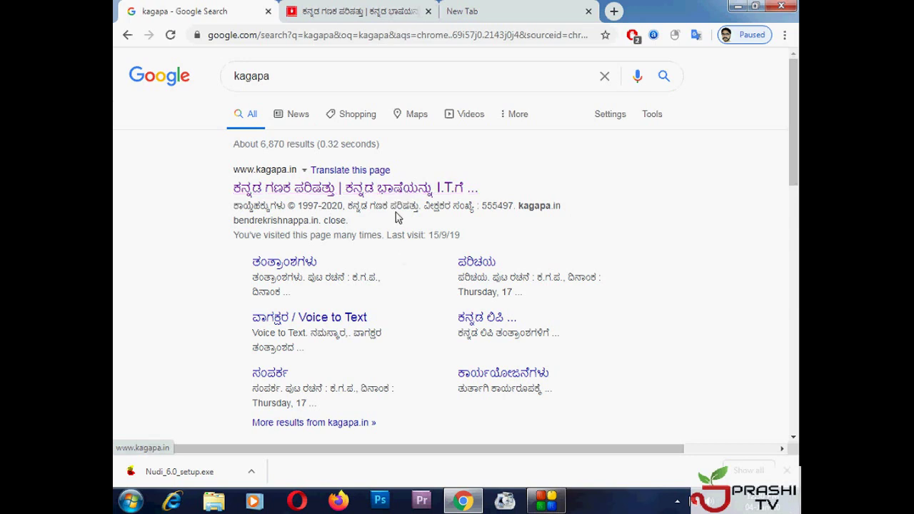
{"action": "left_click", "coordinate": [351, 10]}
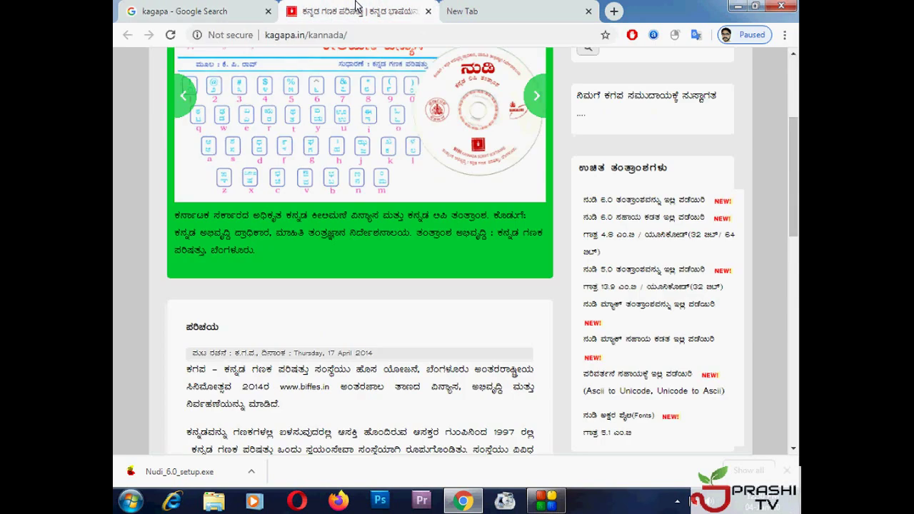
{"action": "scroll", "coordinate": [148, 163], "scroll_direction": "up", "scroll_amount": 3}
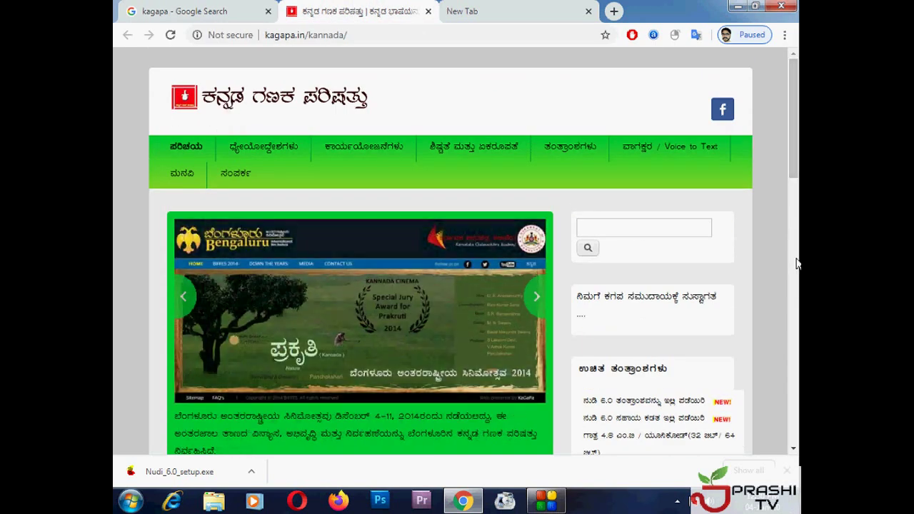
{"action": "scroll", "coordinate": [114, 239], "scroll_direction": "down", "scroll_amount": 2}
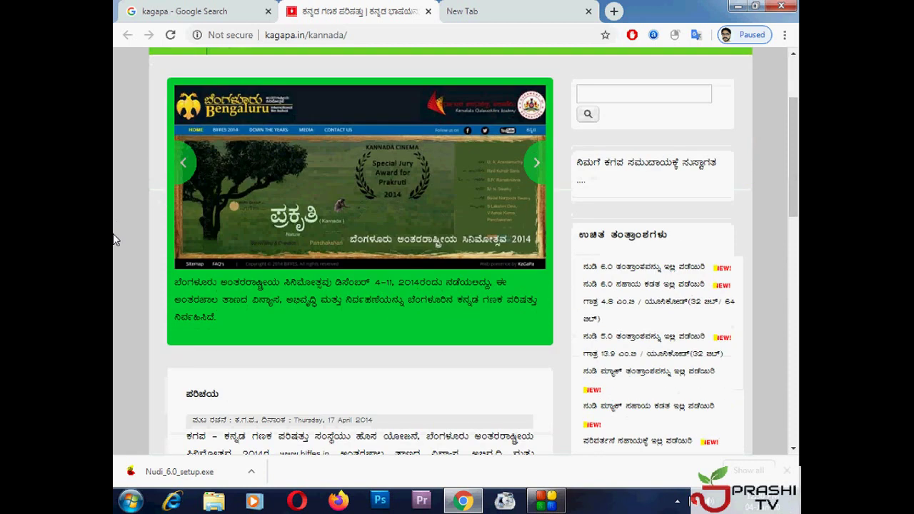
{"action": "scroll", "coordinate": [114, 240], "scroll_direction": "down", "scroll_amount": 1}
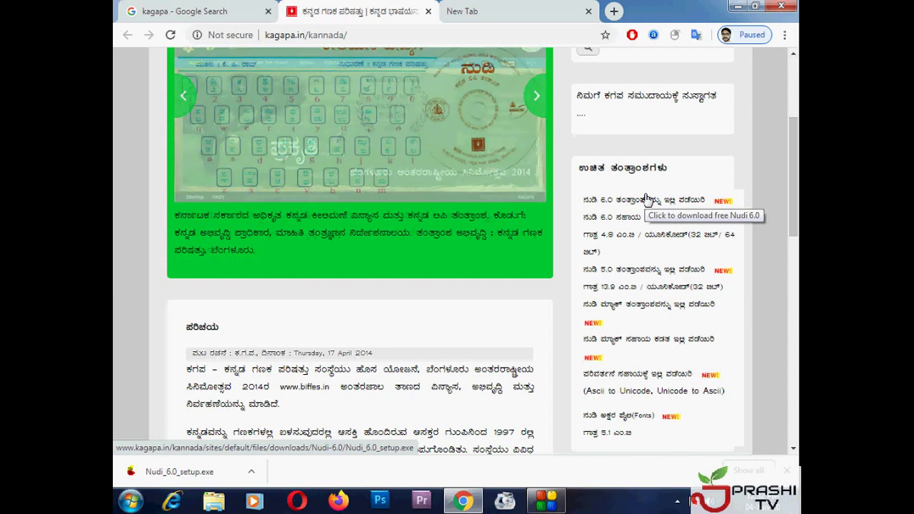
- Run the downloaded Nudi_6.0_setup.exe and accept the licence agreement
{"action": "left_click", "coordinate": [179, 473]}
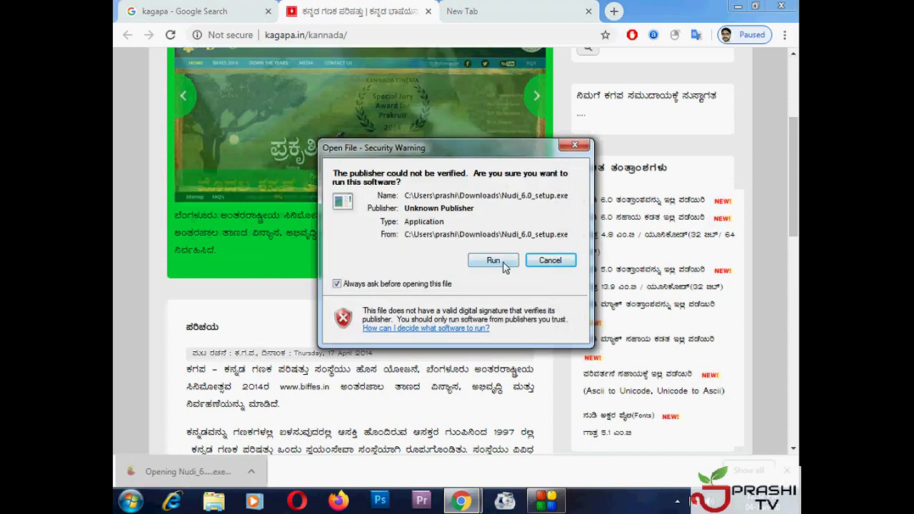
{"action": "left_click", "coordinate": [493, 261]}
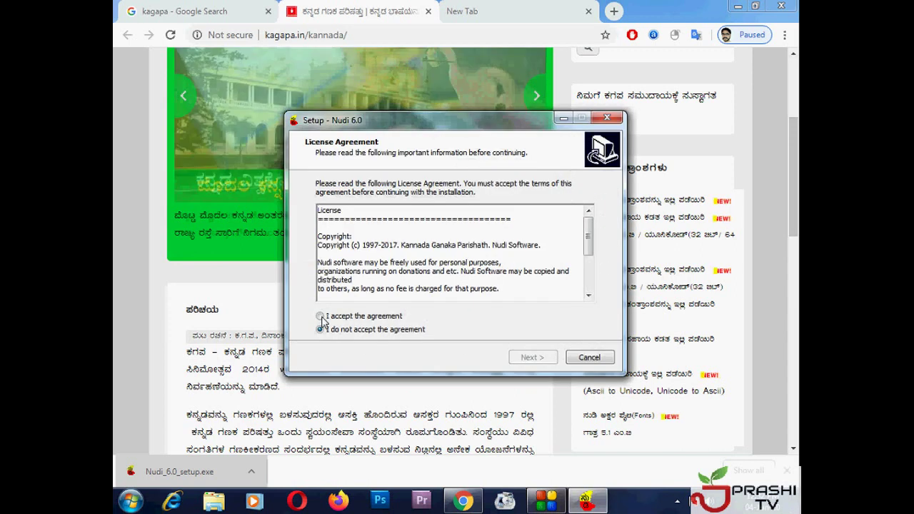
{"action": "left_click", "coordinate": [322, 317]}
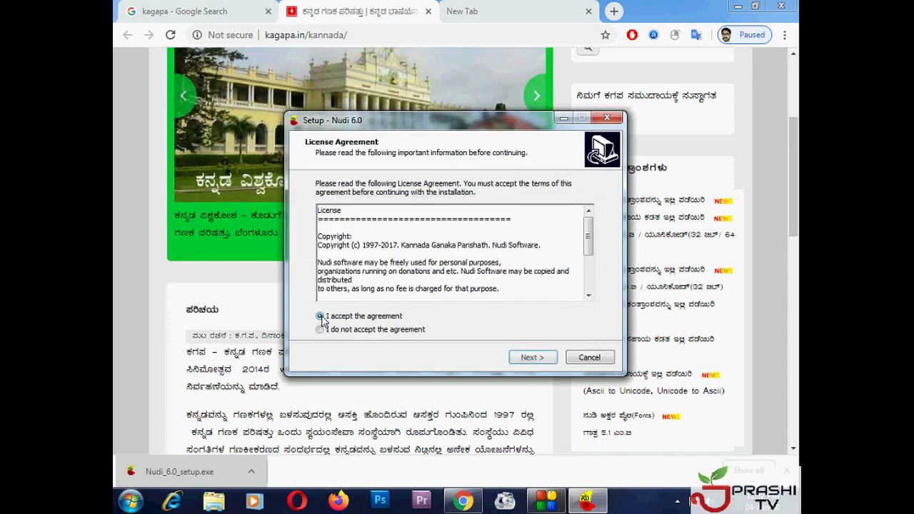
{"action": "left_click", "coordinate": [522, 361]}
{"action": "left_click", "coordinate": [522, 361]}
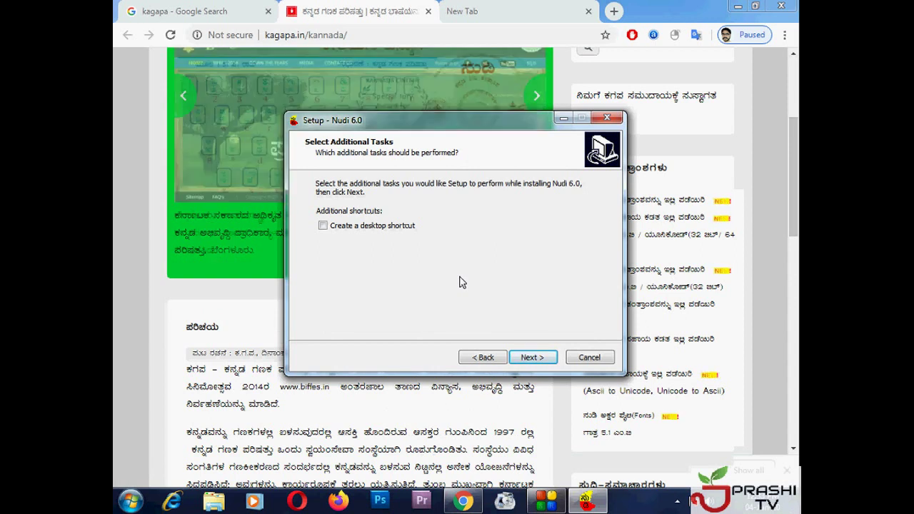
- Install Nudi 6.0, leaving the 'Launch Nudi 6.0' option checked
{"action": "left_click", "coordinate": [322, 227]}
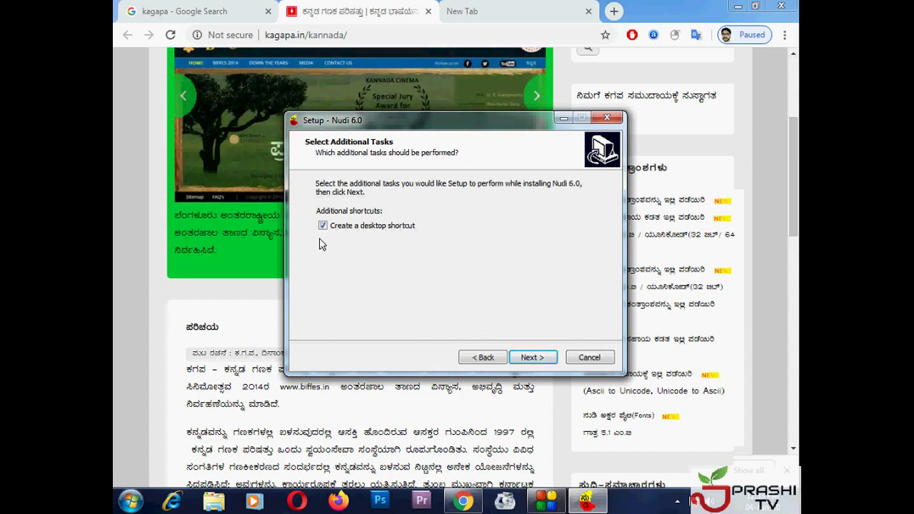
{"action": "left_click", "coordinate": [322, 225]}
{"action": "left_click", "coordinate": [533, 358]}
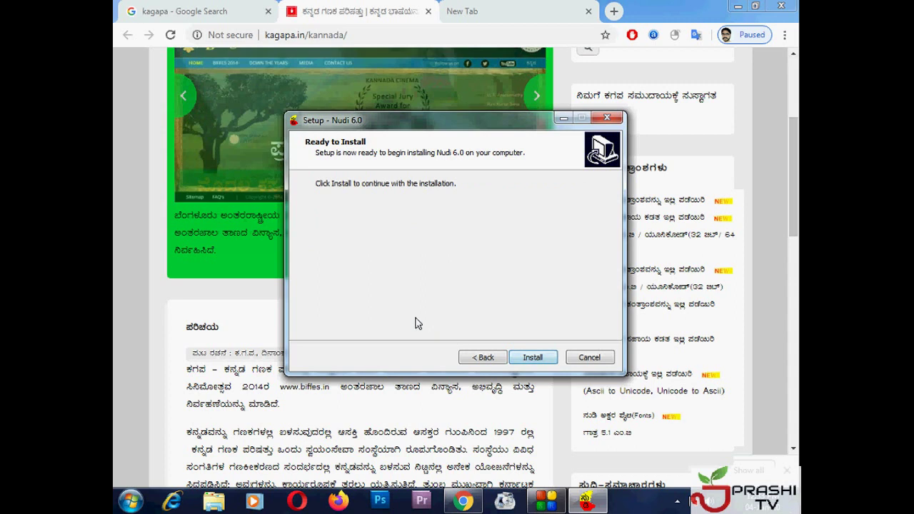
{"action": "left_click", "coordinate": [535, 357]}
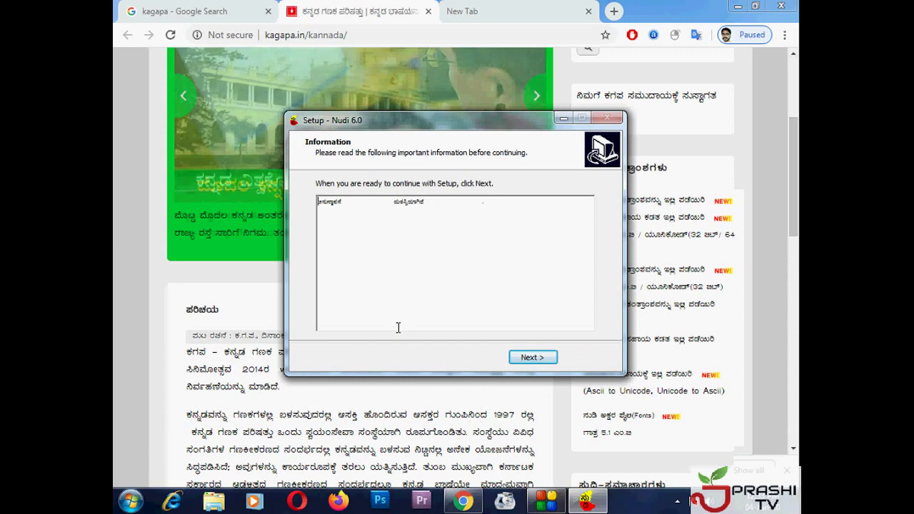
{"action": "left_click", "coordinate": [534, 357]}
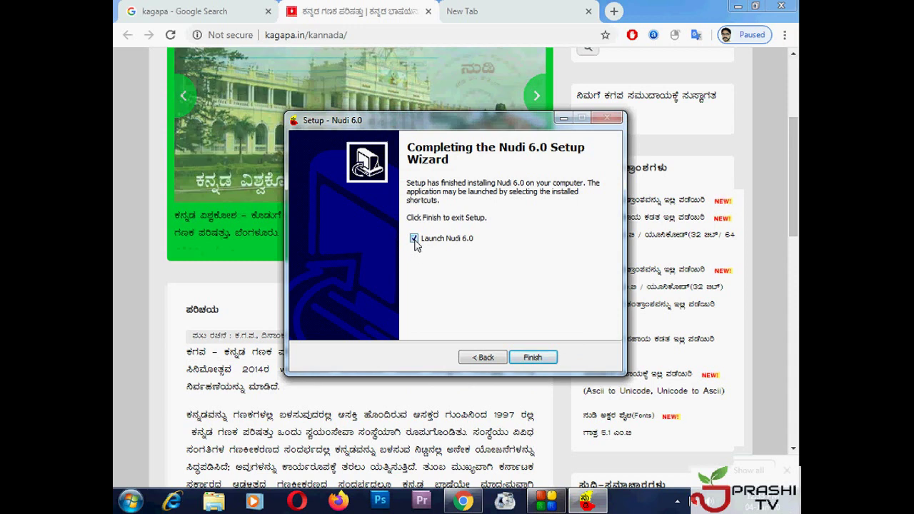
{"action": "left_click", "coordinate": [415, 241]}
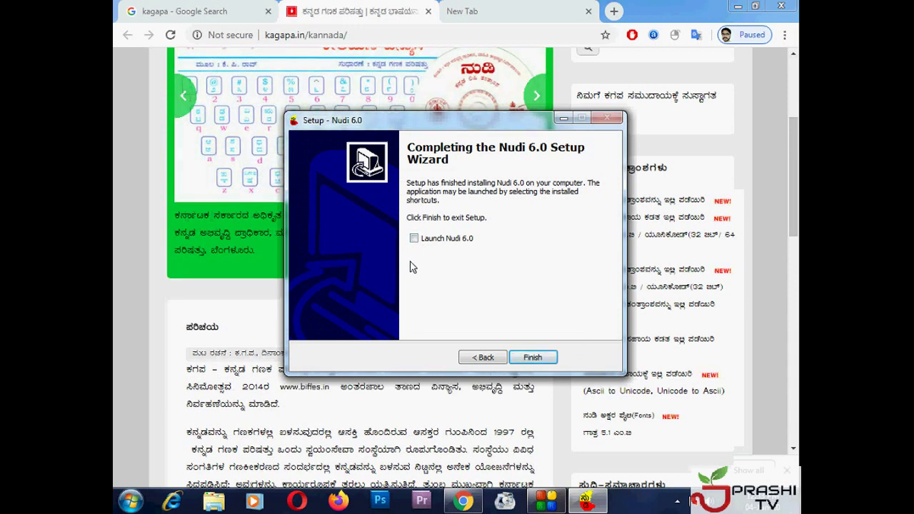
{"action": "left_click", "coordinate": [414, 240]}
- Finish setup to launch Nudi 6.0 and maximize its blank editor window
{"action": "left_click", "coordinate": [532, 360]}
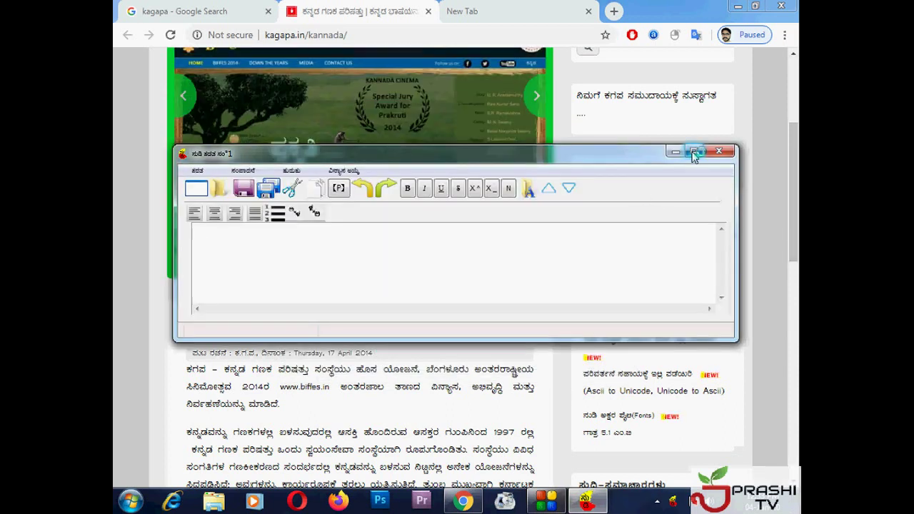
{"action": "left_click", "coordinate": [693, 152]}
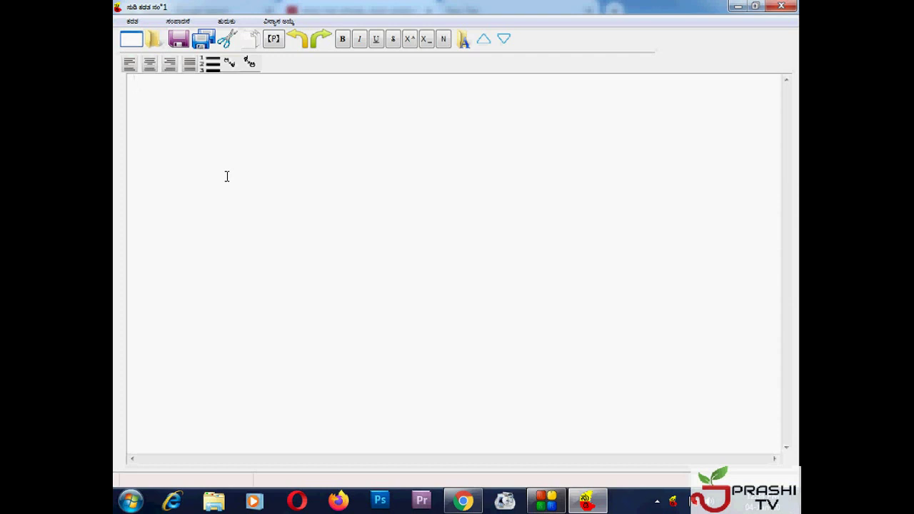
- Type the Kannada vowels ಅಆಇಈ on the first line of the document
{"action": "type", "text": "ಅ"}
{"action": "type", "text": "ಆ"}
{"action": "type", "text": "ಇ"}
{"action": "type", "text": "ಈ"}
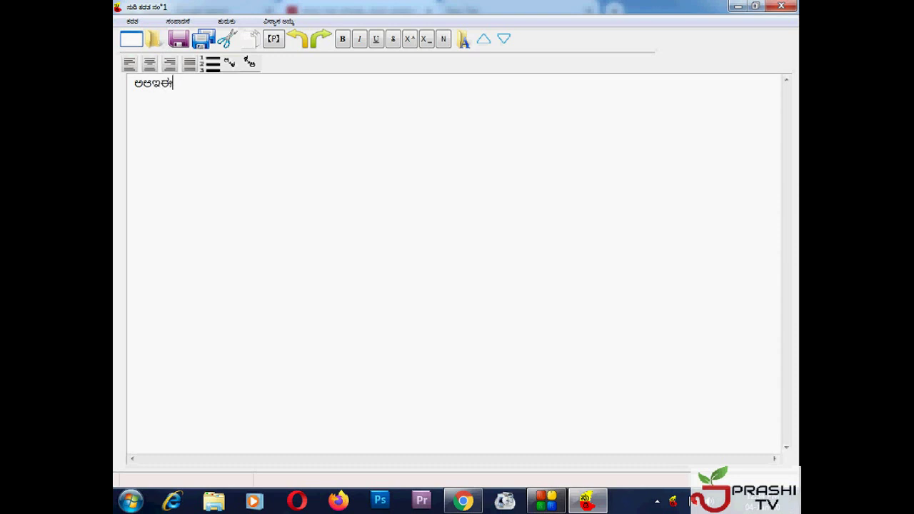